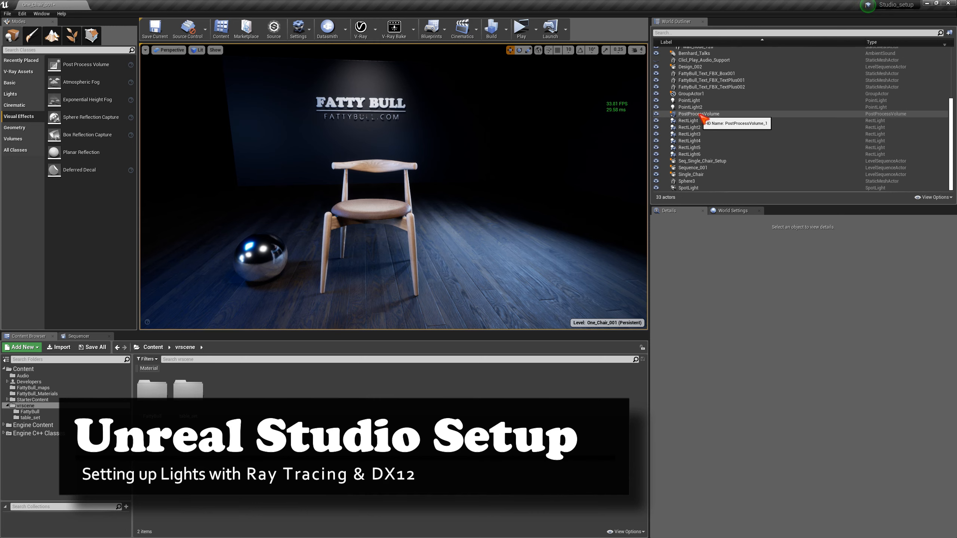
# Step: Select the PostProcessVolume and display the light icons around the chair in the viewport
pyautogui.click(713, 114)
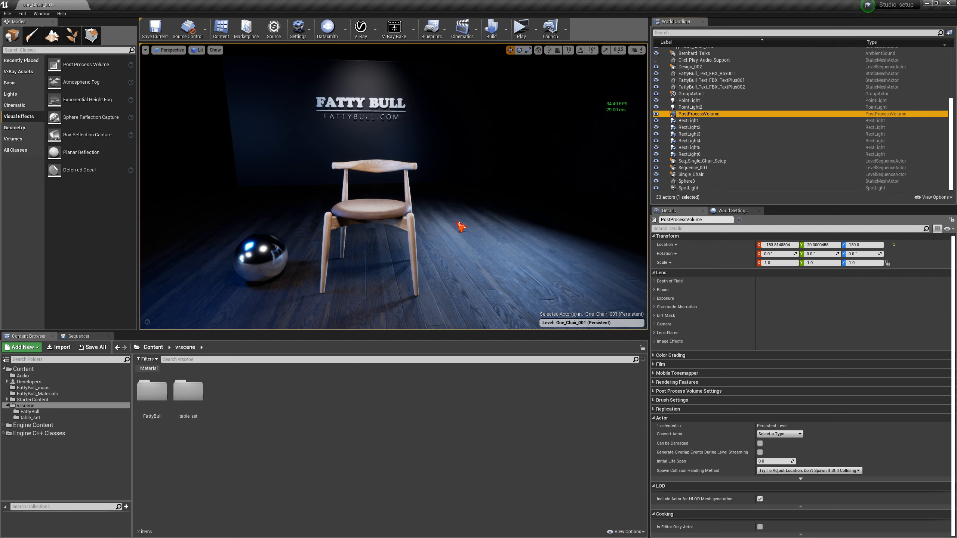
pyautogui.moveTo(444, 220)
pyautogui.mouseDown()
pyautogui.moveTo(444, 249)
pyautogui.moveTo(443, 208)
pyautogui.mouseUp()
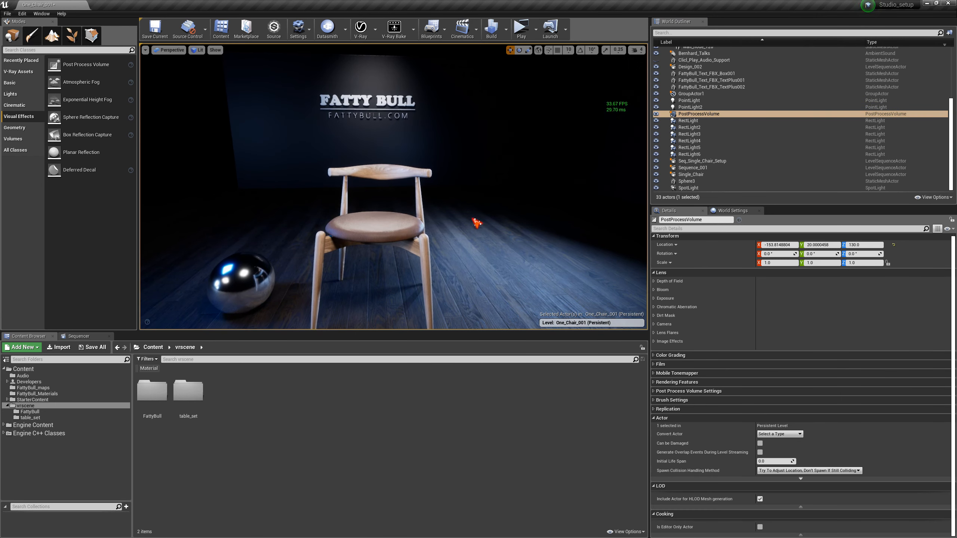
pyautogui.moveTo(443, 208)
pyautogui.mouseDown()
pyautogui.moveTo(443, 236)
pyautogui.moveTo(443, 203)
pyautogui.mouseUp()
pyautogui.moveTo(443, 204)
pyautogui.mouseDown(button='middle')
pyautogui.moveTo(434, 235)
pyautogui.moveTo(440, 219)
pyautogui.moveTo(429, 217)
pyautogui.moveTo(444, 219)
pyautogui.mouseUp(button='middle')
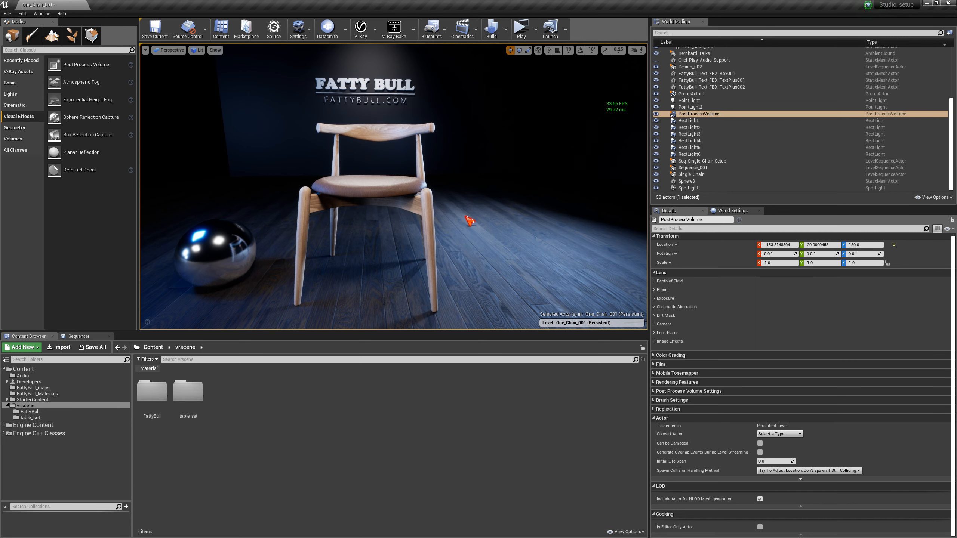
pyautogui.moveTo(466, 217); pyautogui.dragTo(466, 252)
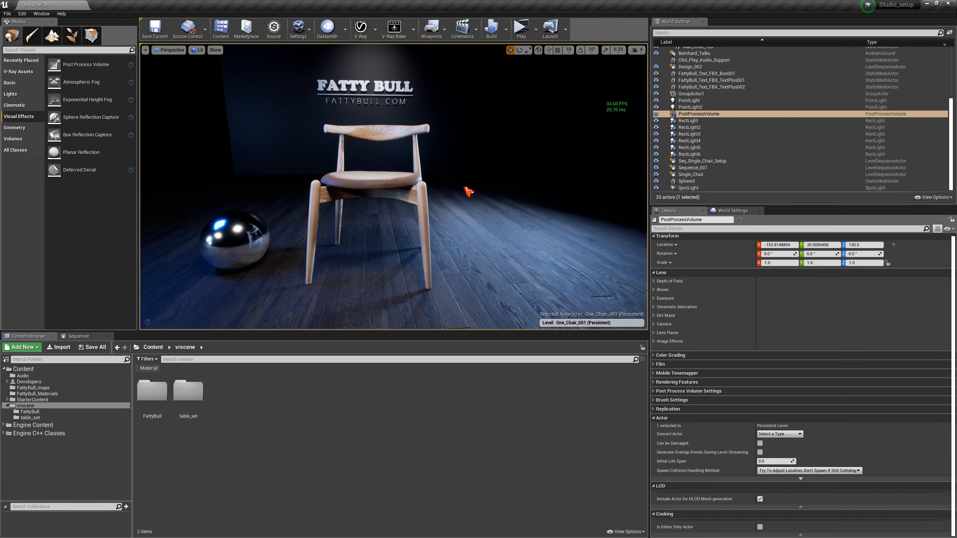
pyautogui.press('g')
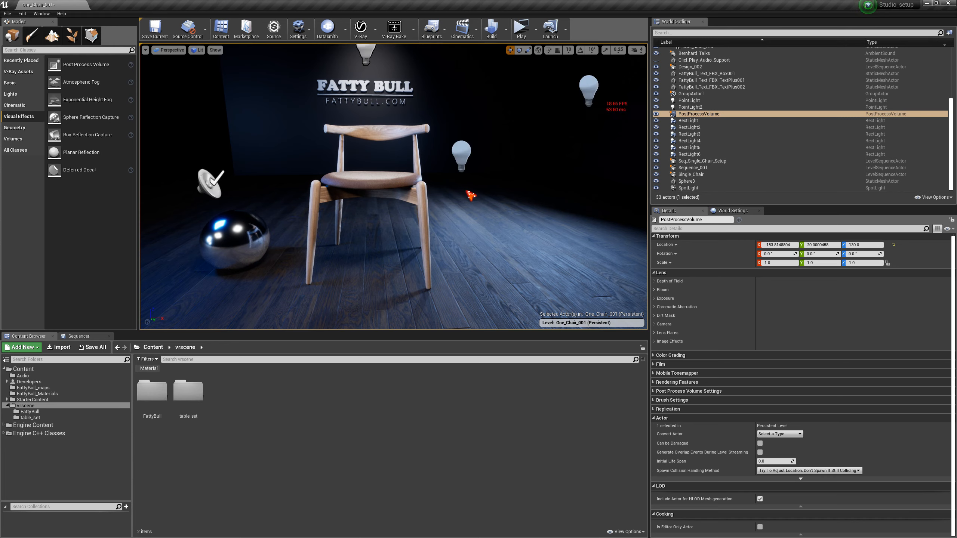
pyautogui.moveTo(466, 217); pyautogui.dragTo(418, 163, button='middle')
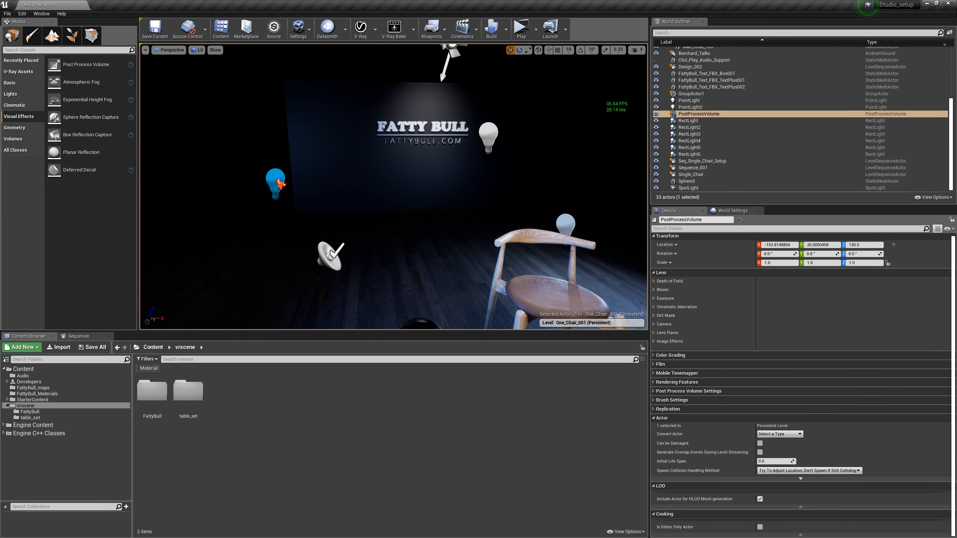
# Step: Select RectLight4 and set its source to about 128.7 wide and 55 high, with an attenuation radius of about 265.5
pyautogui.click(278, 183)
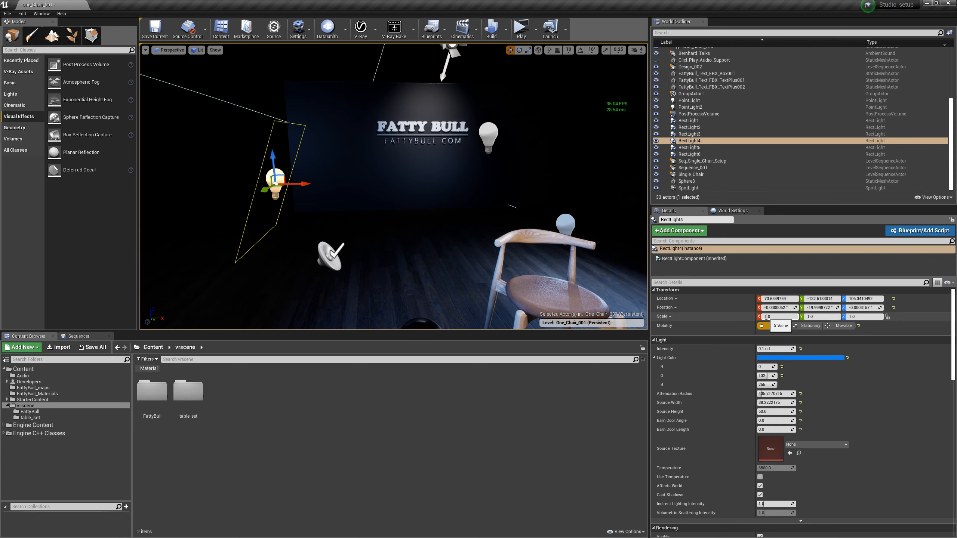
pyautogui.click(671, 317)
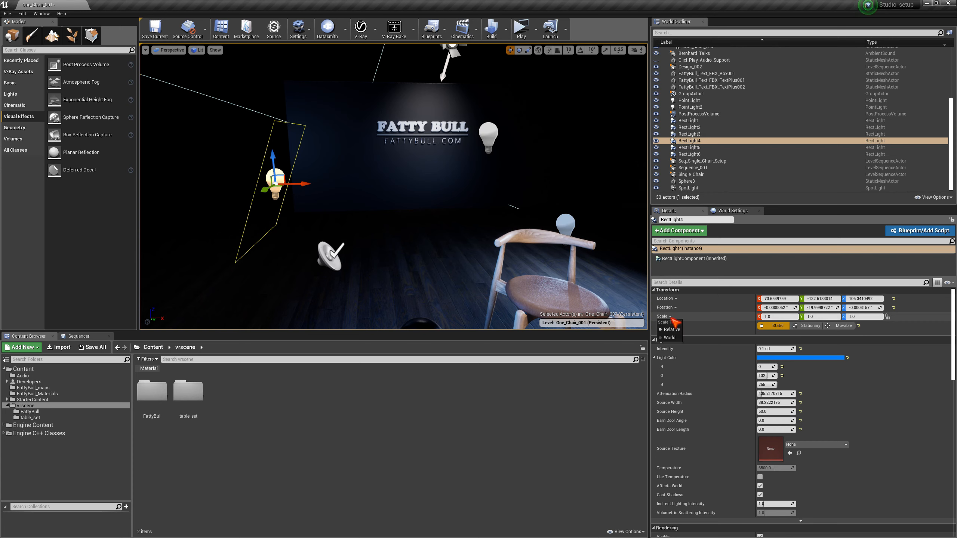
pyautogui.click(670, 316)
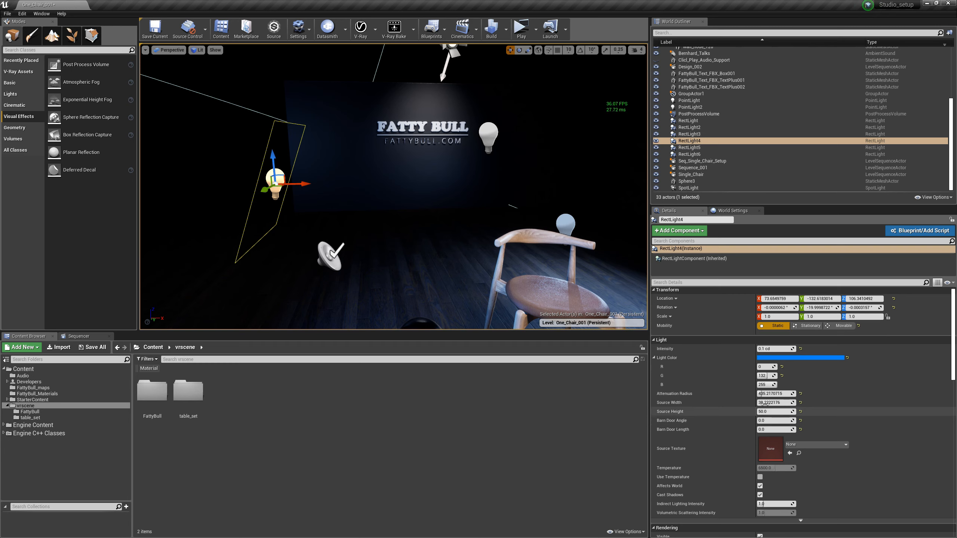
pyautogui.moveTo(455, 259); pyautogui.dragTo(436, 266)
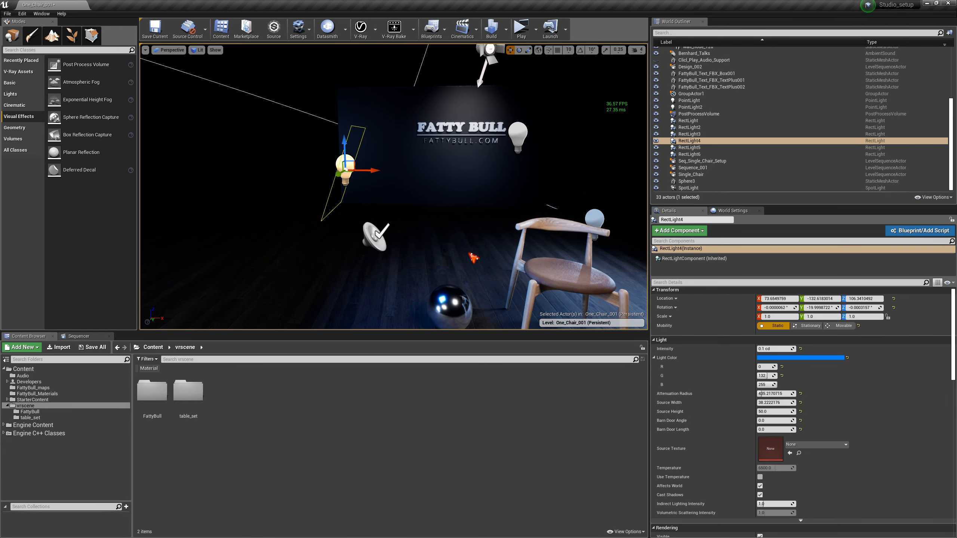
pyautogui.moveTo(473, 258); pyautogui.dragTo(481, 288, button='right')
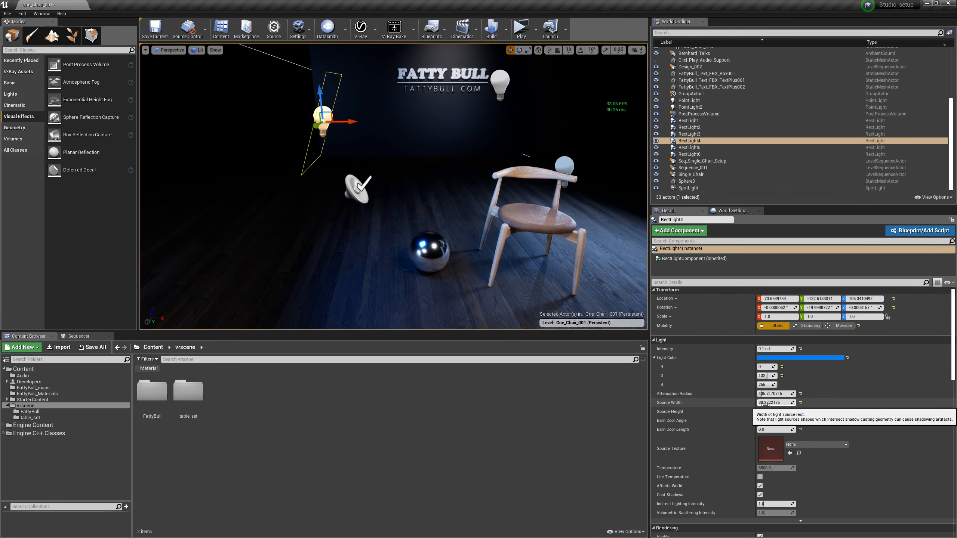
pyautogui.moveTo(762, 403)
pyautogui.mouseDown()
pyautogui.moveTo(795, 402)
pyautogui.moveTo(765, 411)
pyautogui.moveTo(761, 393)
pyautogui.mouseUp()
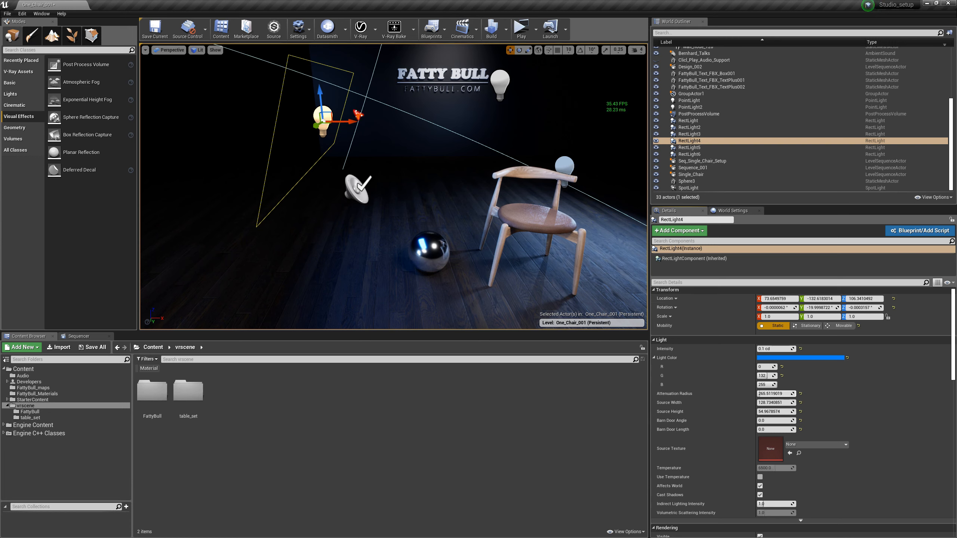
# Step: Move RectLight4 to about X 77.9, Y -90.6, Z 111.4
pyautogui.moveTo(314, 125); pyautogui.dragTo(319, 149)
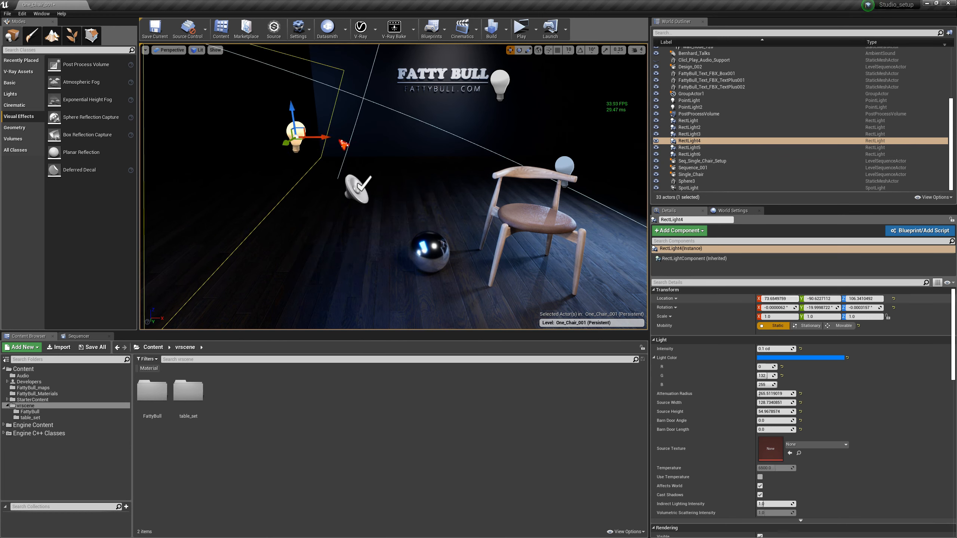
pyautogui.moveTo(324, 137)
pyautogui.mouseDown()
pyautogui.moveTo(401, 132)
pyautogui.moveTo(290, 133)
pyautogui.moveTo(422, 137)
pyautogui.moveTo(335, 140)
pyautogui.mouseUp()
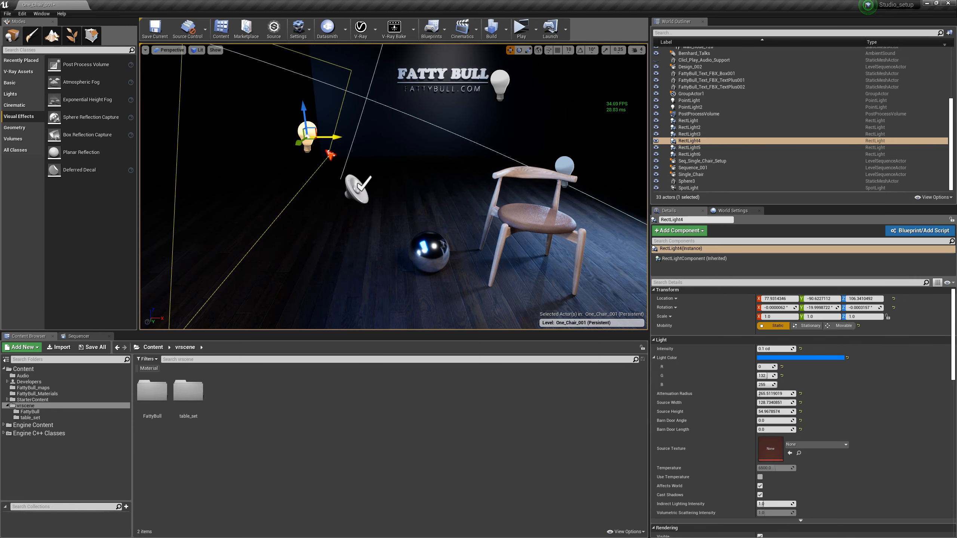
pyautogui.moveTo(304, 109)
pyautogui.mouseDown()
pyautogui.moveTo(305, 75)
pyautogui.moveTo(309, 109)
pyautogui.moveTo(309, 95)
pyautogui.mouseUp()
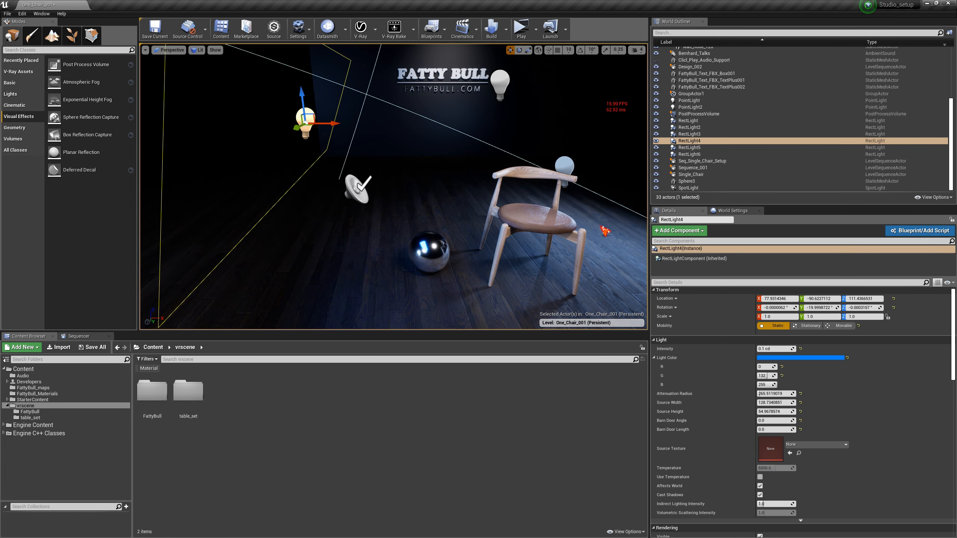
# Step: Set RectLight4's Z location to 100
pyautogui.click(862, 299)
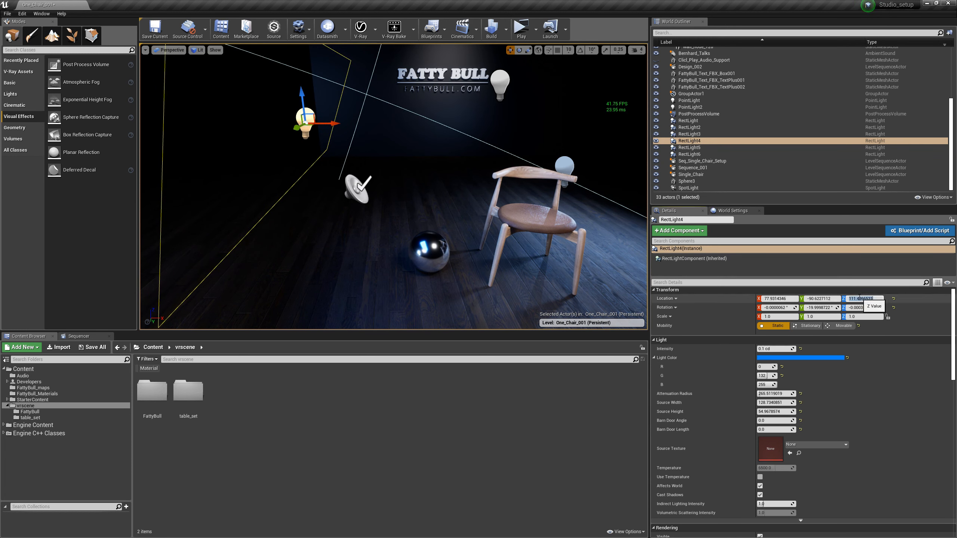
pyautogui.press('Return')
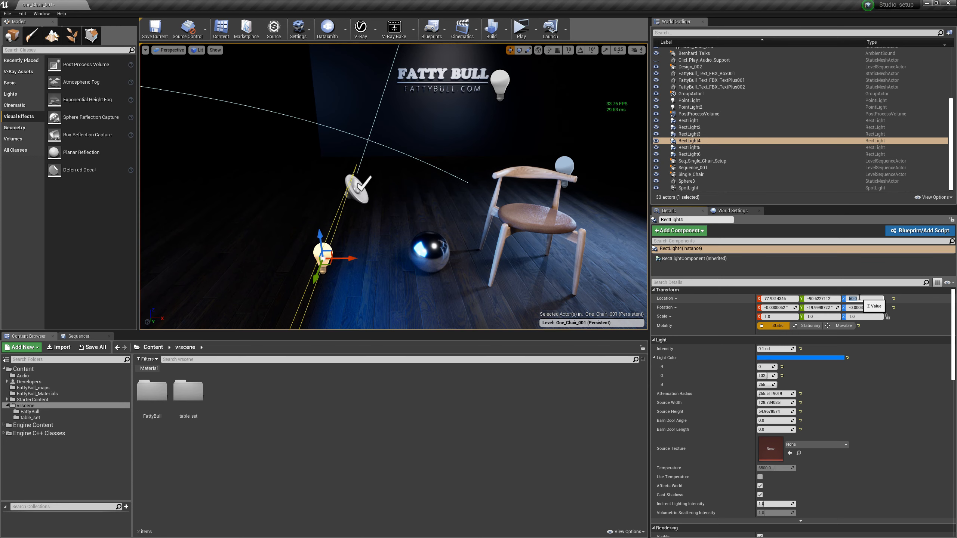
pyautogui.write('100')
pyautogui.press('Return')
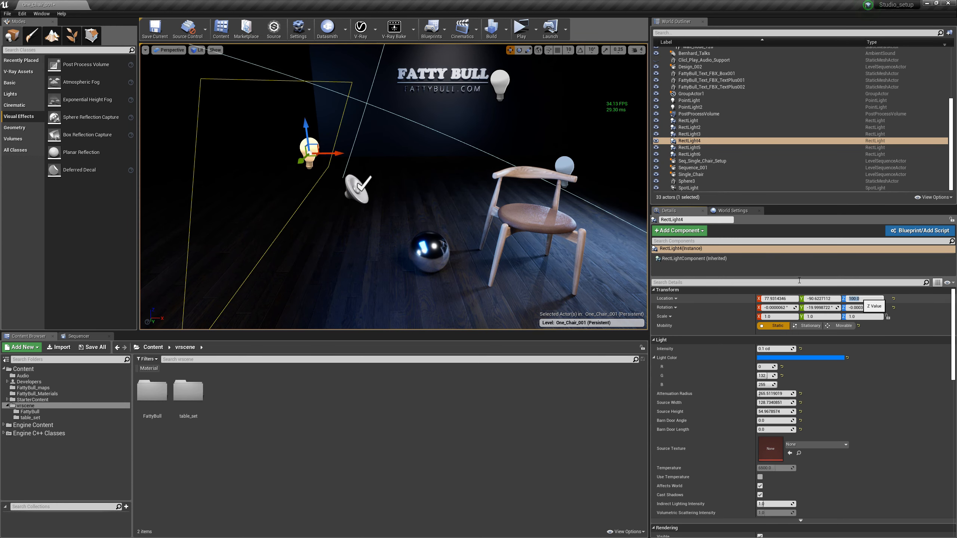
# Step: Reset RectLight4's rotation to 0 degrees on all three axes
pyautogui.moveTo(401, 217); pyautogui.dragTo(380, 215)
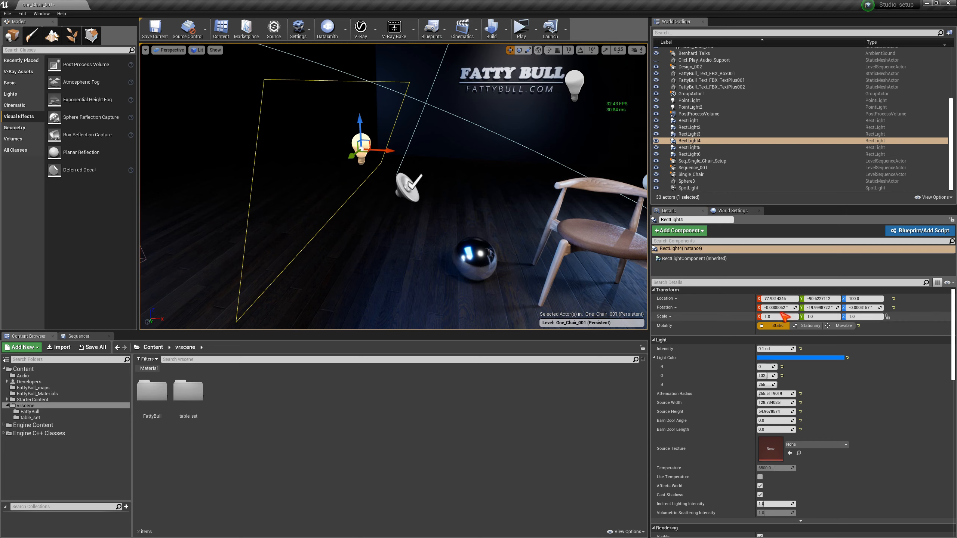
pyautogui.moveTo(773, 308)
pyautogui.mouseDown()
pyautogui.moveTo(806, 308)
pyautogui.moveTo(762, 308)
pyautogui.mouseUp()
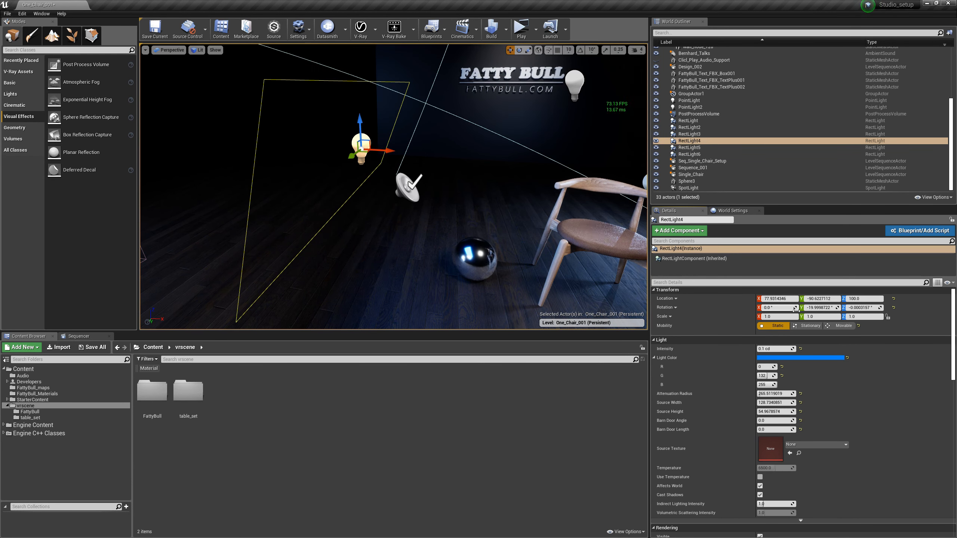
pyautogui.moveTo(824, 308); pyautogui.dragTo(805, 308)
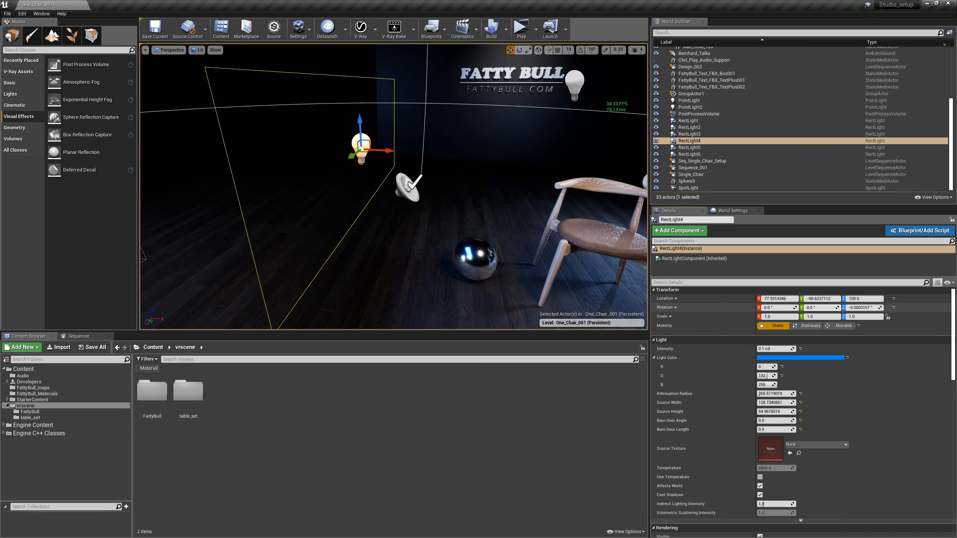
pyautogui.click(893, 308)
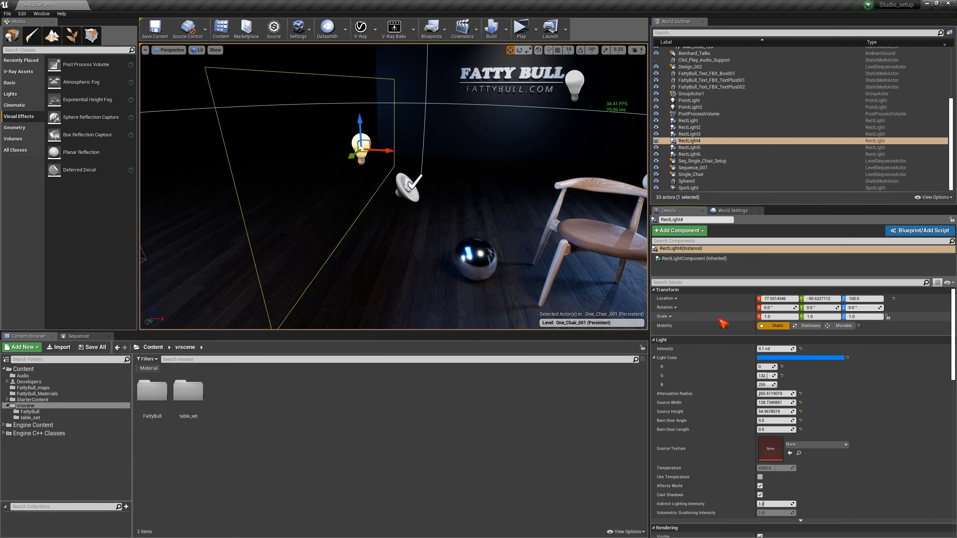
# Step: Examine RectLight4's placement relative to the chair and the other studio lights, close up and from a distance
pyautogui.moveTo(462, 213)
pyautogui.mouseDown(button='right')
pyautogui.moveTo(464, 240)
pyautogui.moveTo(459, 207)
pyautogui.mouseUp(button='right')
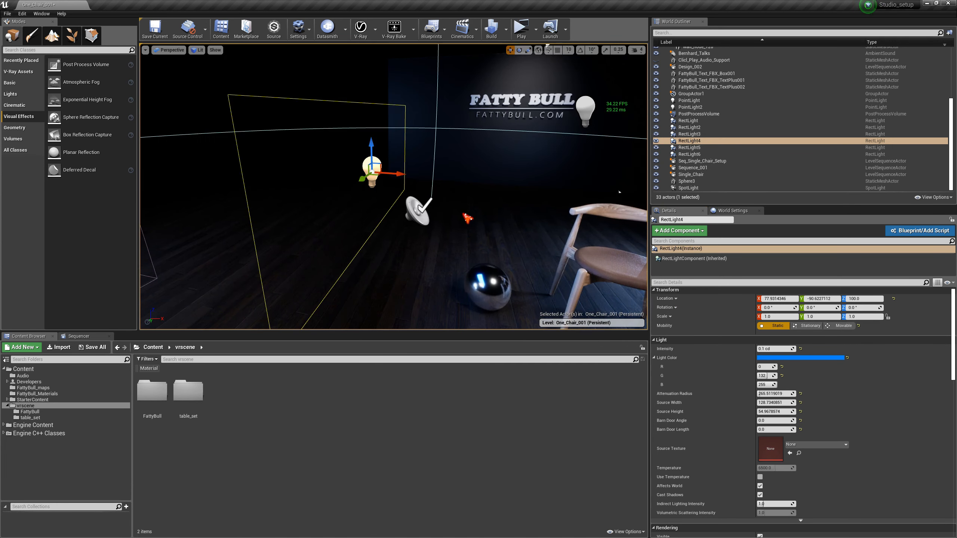
pyautogui.moveTo(463, 213)
pyautogui.mouseDown()
pyautogui.moveTo(463, 235)
pyautogui.moveTo(474, 209)
pyautogui.mouseUp()
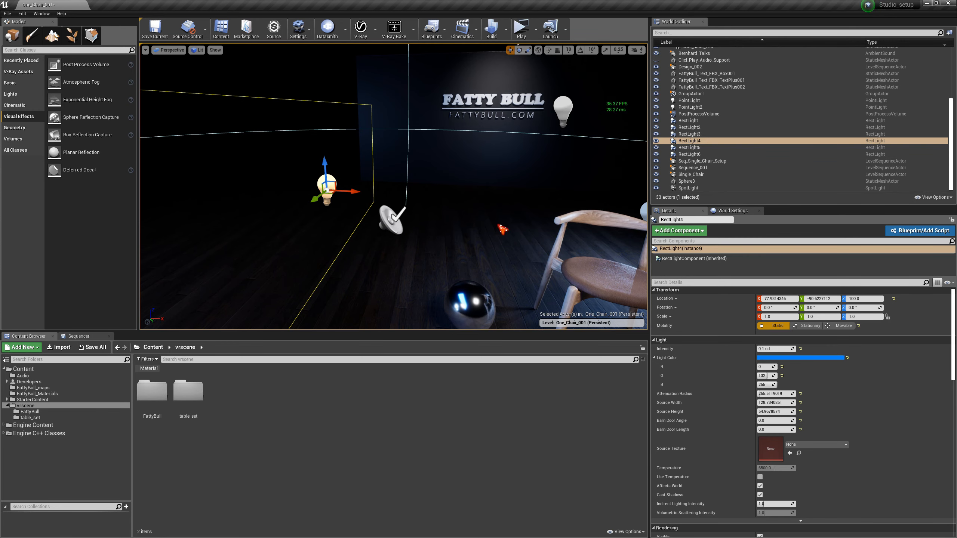
pyautogui.moveTo(498, 225)
pyautogui.keyDown('alt'); pyautogui.mouseDown()
pyautogui.moveTo(456, 208)
pyautogui.moveTo(505, 217)
pyautogui.moveTo(498, 225)
pyautogui.mouseUp(); pyautogui.keyUp('alt')
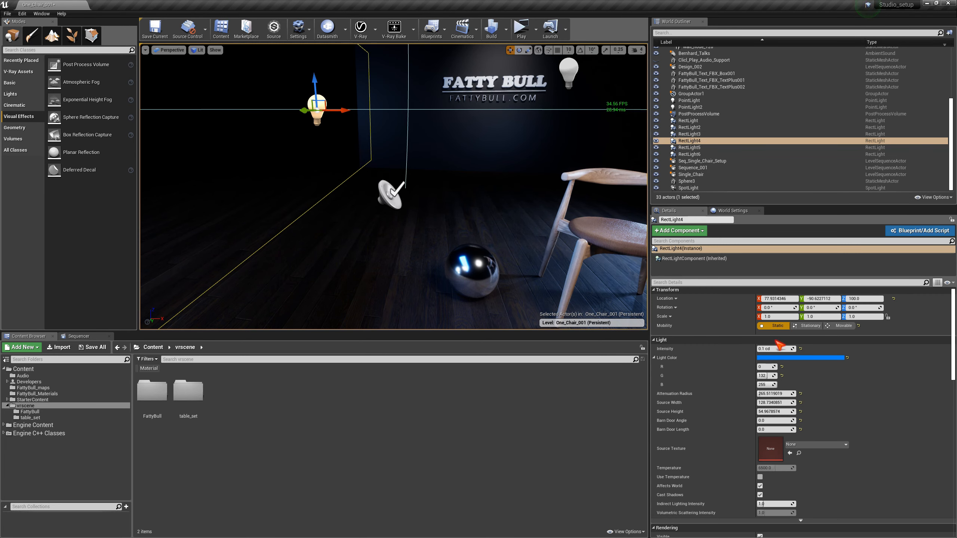
pyautogui.moveTo(452, 232)
pyautogui.mouseDown()
pyautogui.moveTo(422, 217)
pyautogui.moveTo(457, 264)
pyautogui.moveTo(451, 234)
pyautogui.mouseUp()
pyautogui.moveTo(452, 226); pyautogui.dragTo(473, 199, button='middle')
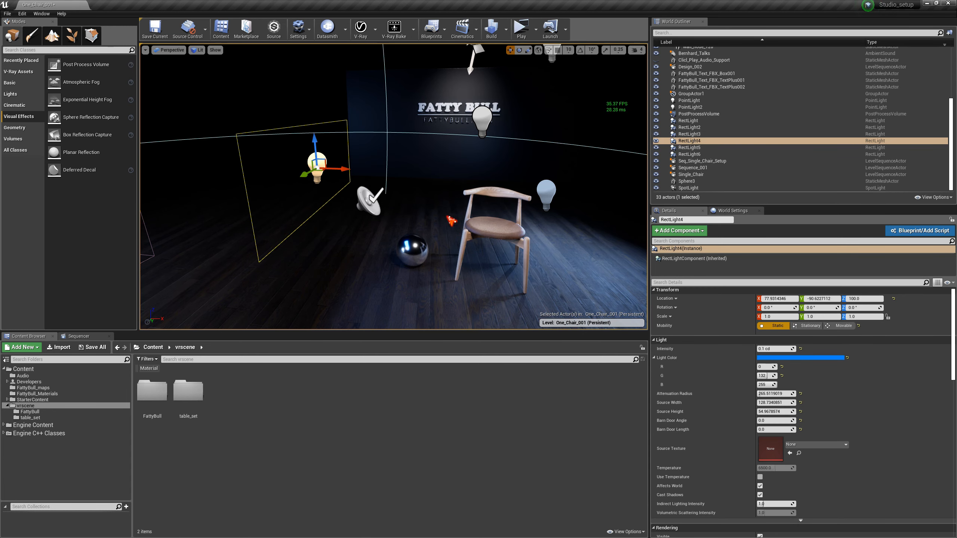
pyautogui.moveTo(442, 213); pyautogui.dragTo(415, 261)
pyautogui.moveTo(458, 190)
pyautogui.mouseDown(button='right')
pyautogui.moveTo(471, 182)
pyautogui.moveTo(457, 185)
pyautogui.mouseUp(button='right')
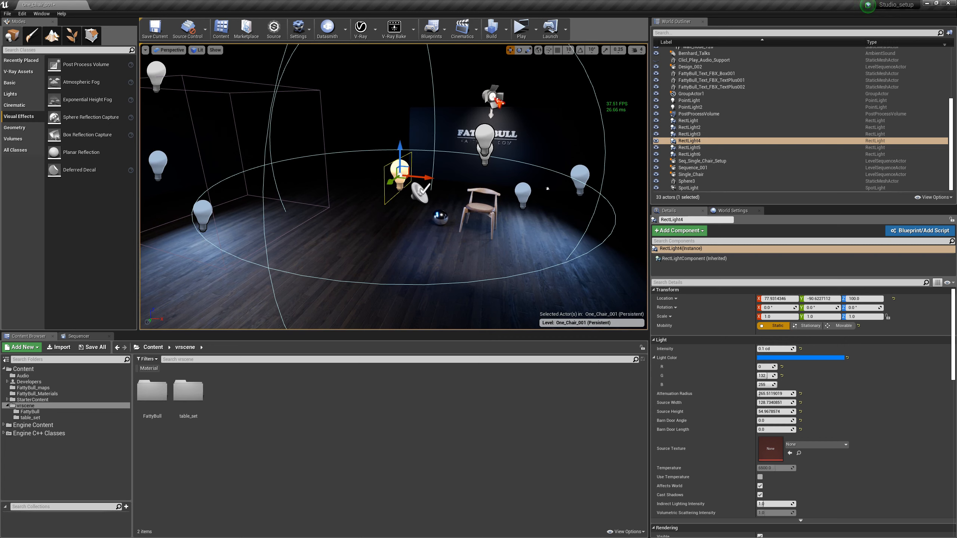
pyautogui.moveTo(457, 233)
pyautogui.mouseDown()
pyautogui.moveTo(460, 219)
pyautogui.moveTo(460, 241)
pyautogui.moveTo(457, 214)
pyautogui.moveTo(457, 241)
pyautogui.moveTo(458, 219)
pyautogui.moveTo(458, 231)
pyautogui.mouseUp()
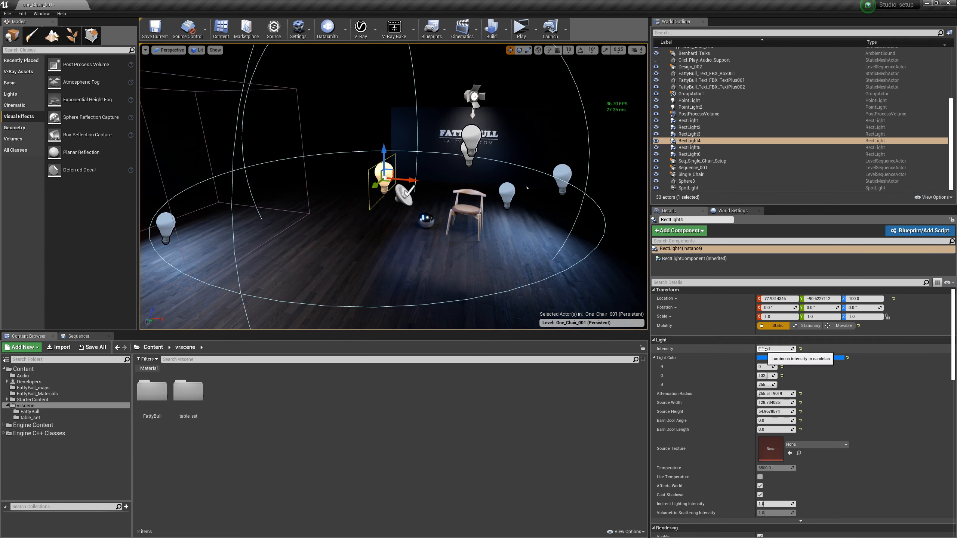
# Step: Raise RectLight4's intensity to about 14.4 cd and check the blue light on the chair
pyautogui.moveTo(762, 348); pyautogui.dragTo(793, 349)
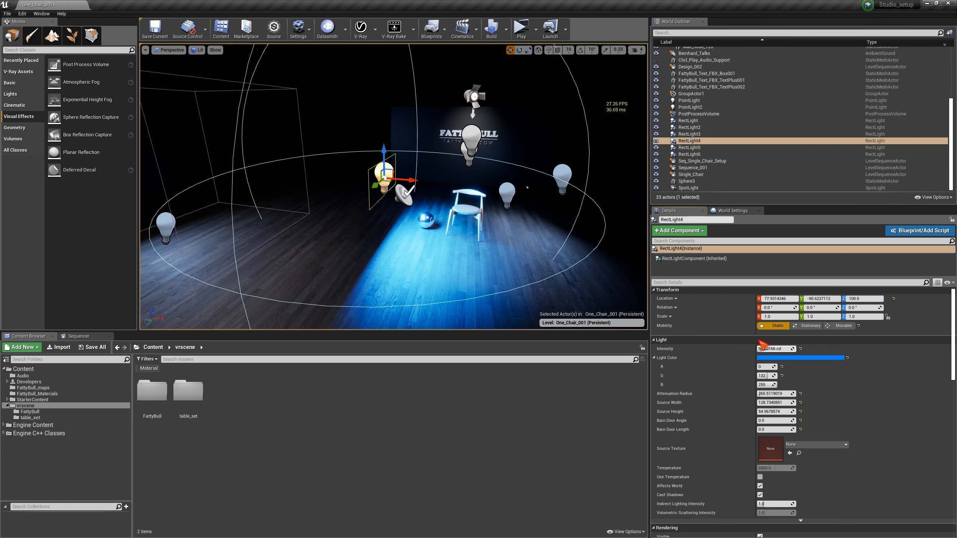
pyautogui.moveTo(768, 349)
pyautogui.mouseDown()
pyautogui.moveTo(791, 349)
pyautogui.moveTo(751, 348)
pyautogui.moveTo(768, 349)
pyautogui.mouseUp()
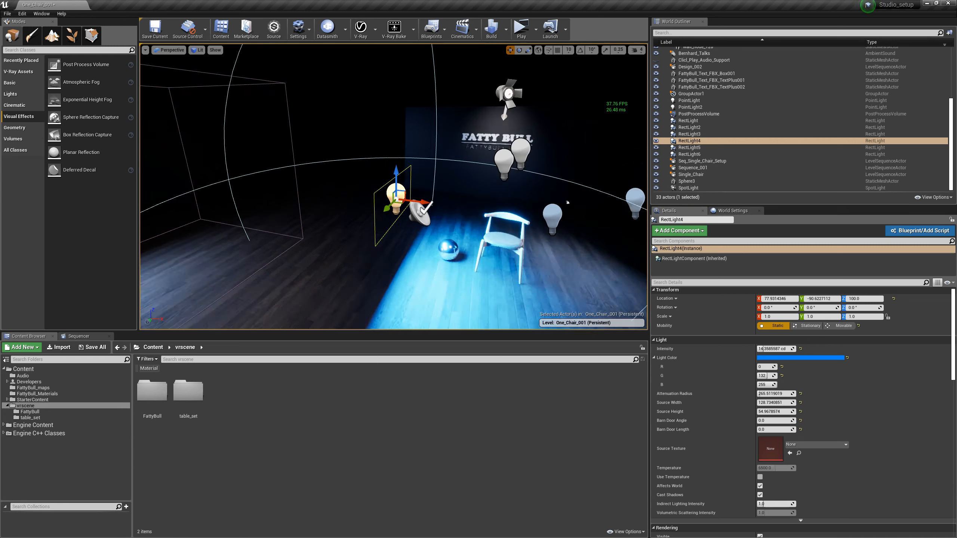
pyautogui.moveTo(464, 255)
pyautogui.mouseDown(button='right')
pyautogui.moveTo(452, 241)
pyautogui.moveTo(464, 254)
pyautogui.mouseUp(button='right')
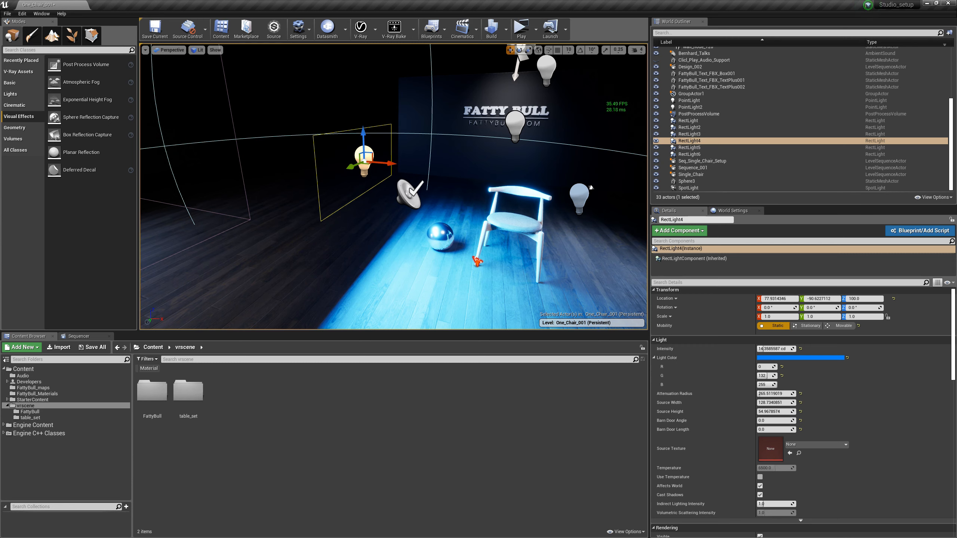
# Step: Set RectLight4's intensity to 1 cd
pyautogui.click(764, 347)
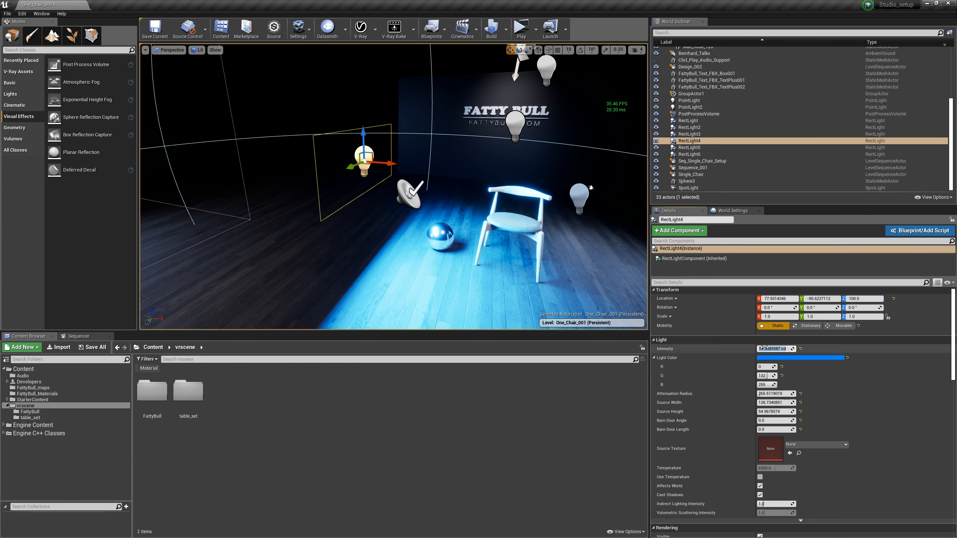
pyautogui.write('1')
pyautogui.press('Return')
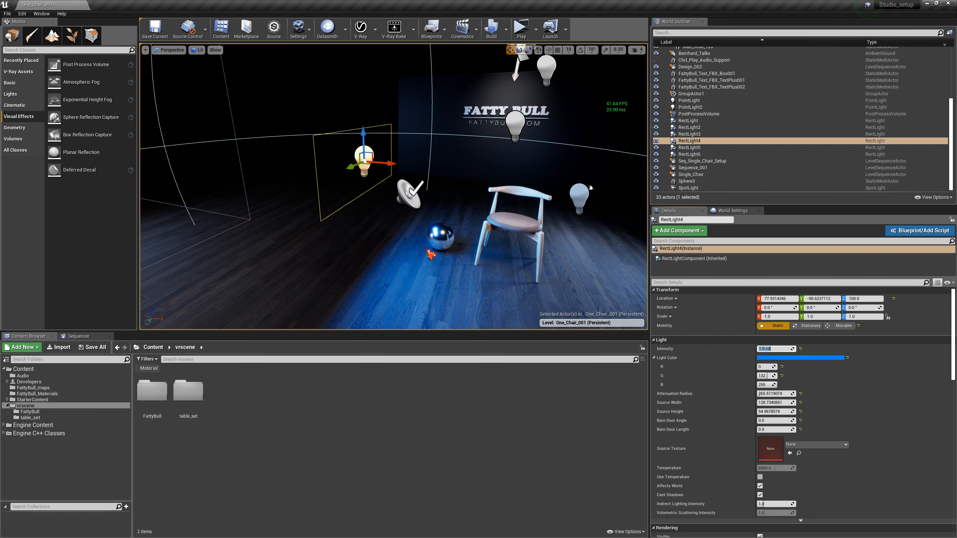
# Step: Lower RectLight4's intensity to 0.00001 cd
pyautogui.moveTo(405, 256); pyautogui.dragTo(383, 290)
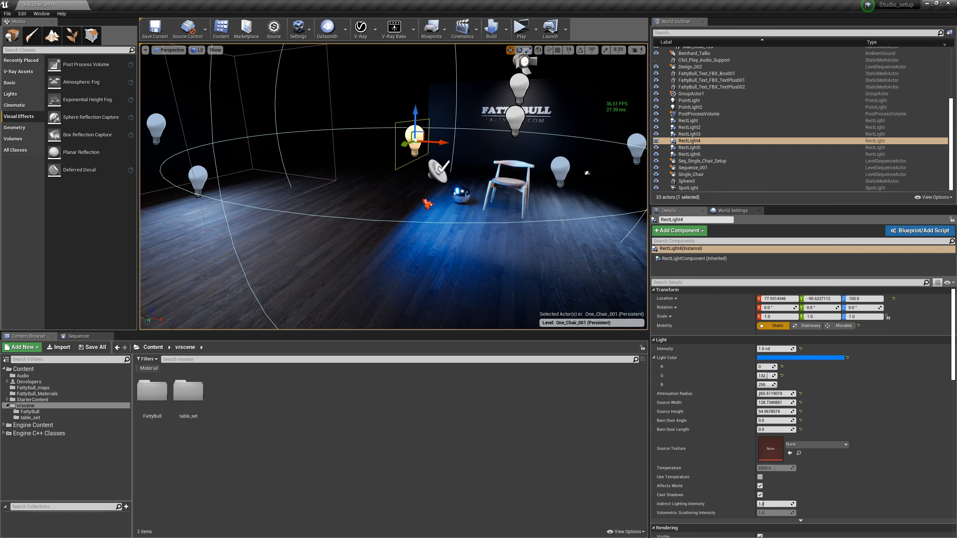
pyautogui.moveTo(775, 349); pyautogui.dragTo(795, 349)
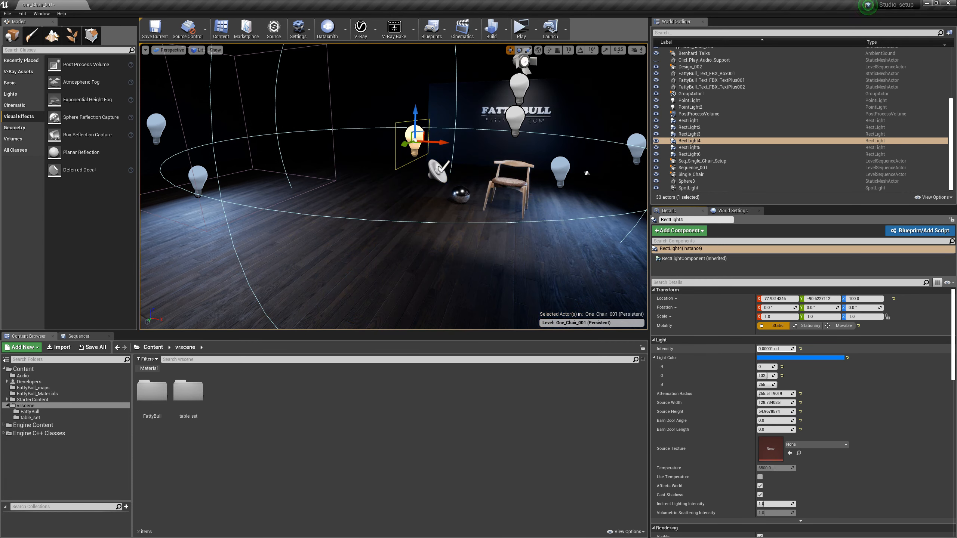